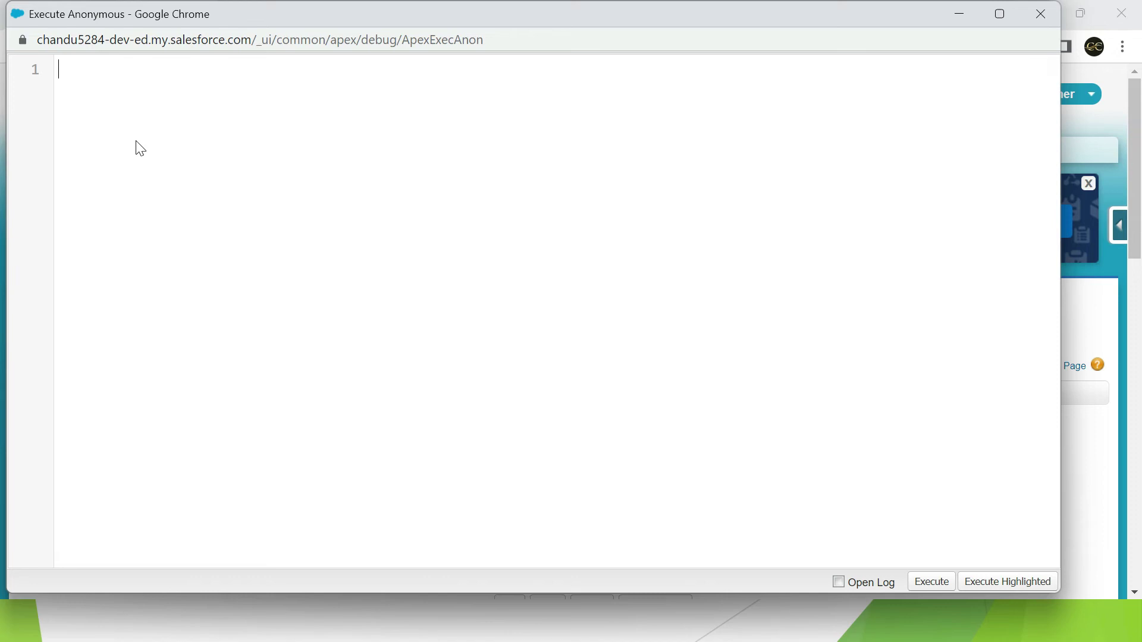
- Write integer.addError(msg) and decimal.format() lines in Execute Anonymous using autocomplete
type("integer.")
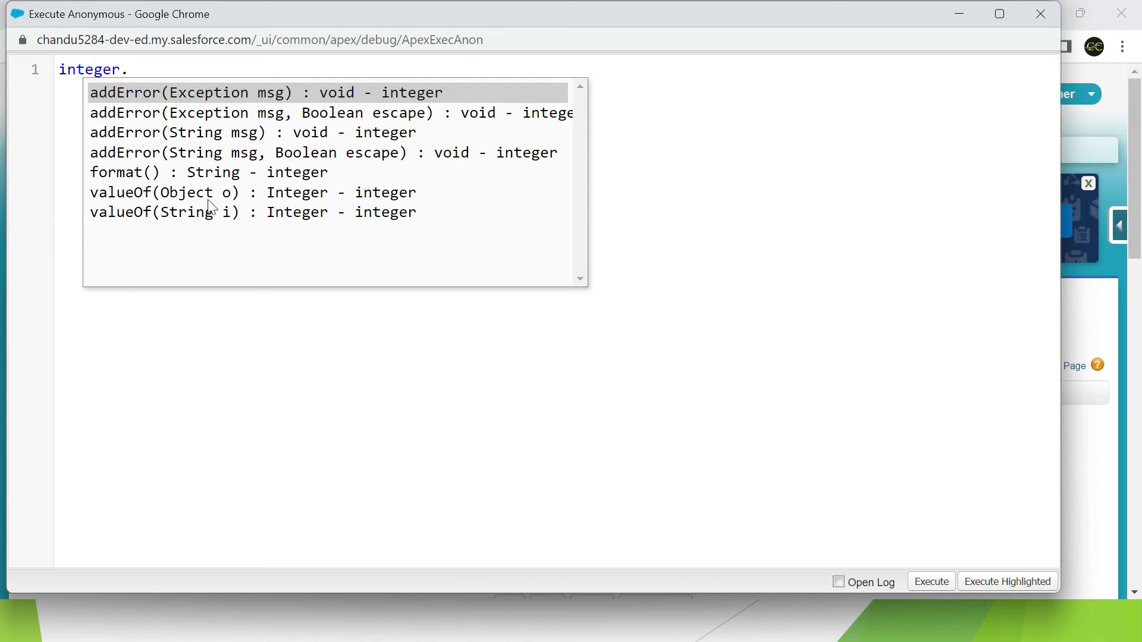
double_click(171, 133)
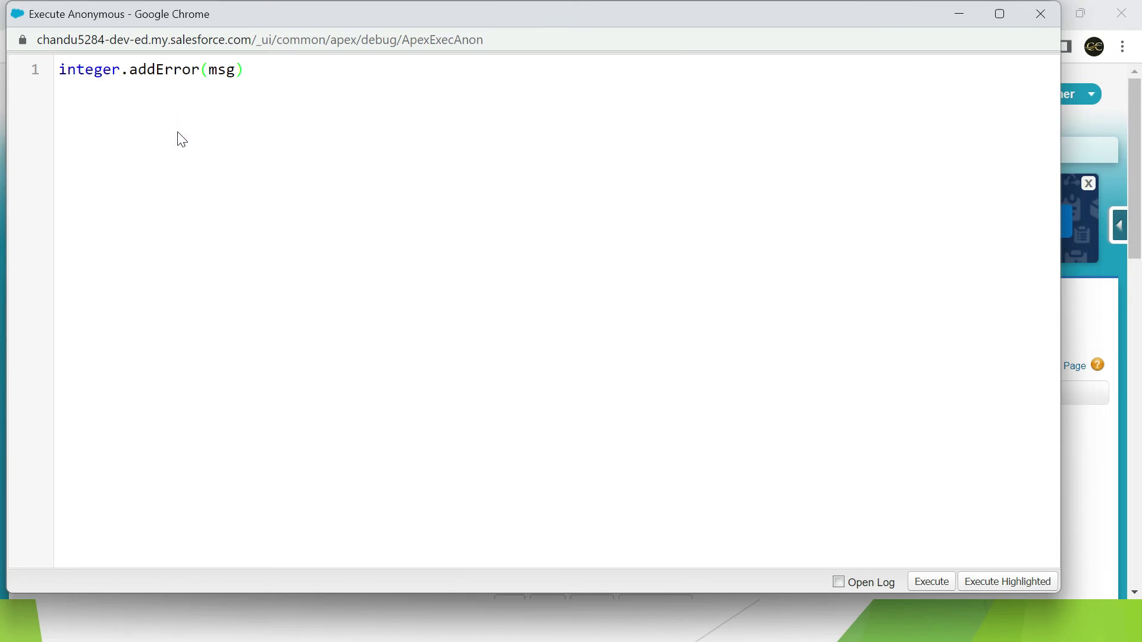
left_click(257, 87)
key("Return")
type("decimal.")
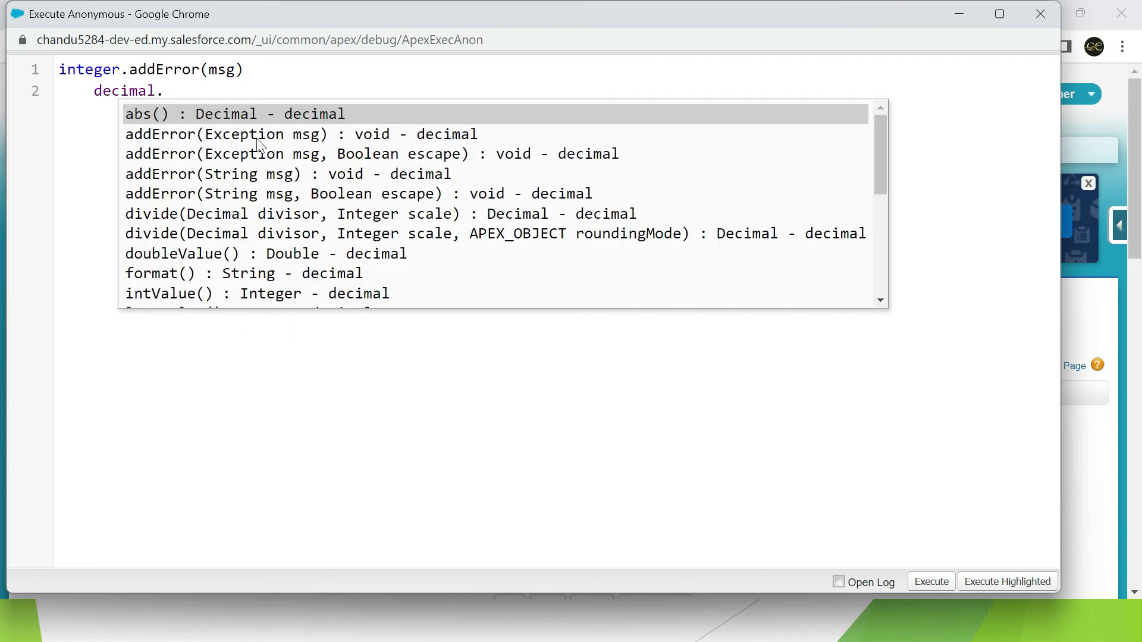
left_click(328, 273)
key("Return")
- Add string.center(size, padStr) and date.today() lines, then close the Execute Anonymous window
type("strin")
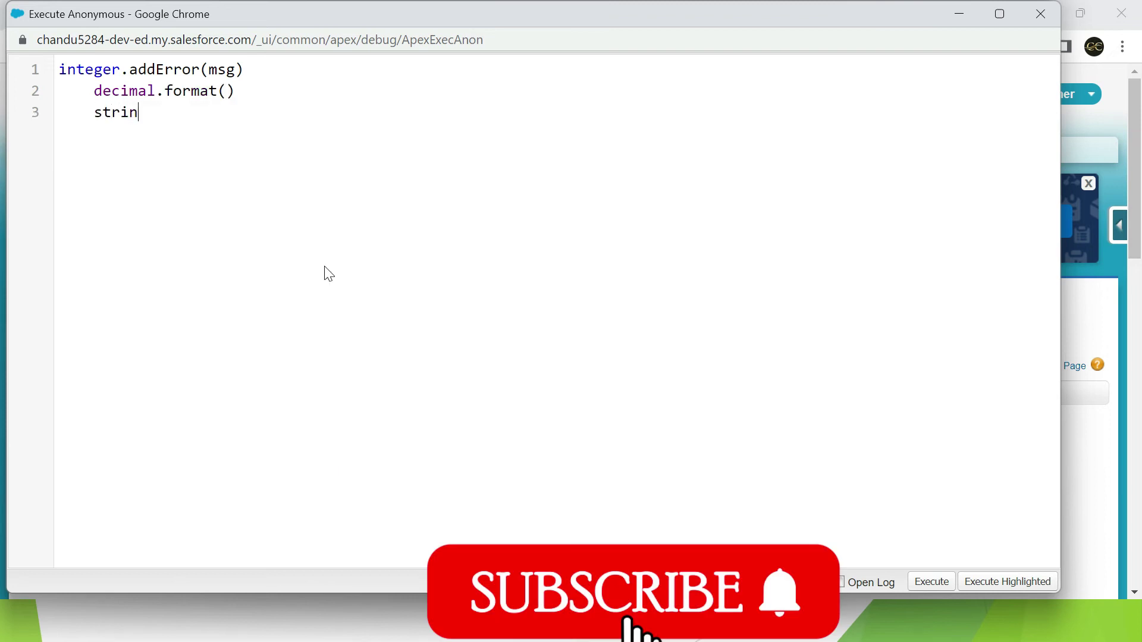
type("g.")
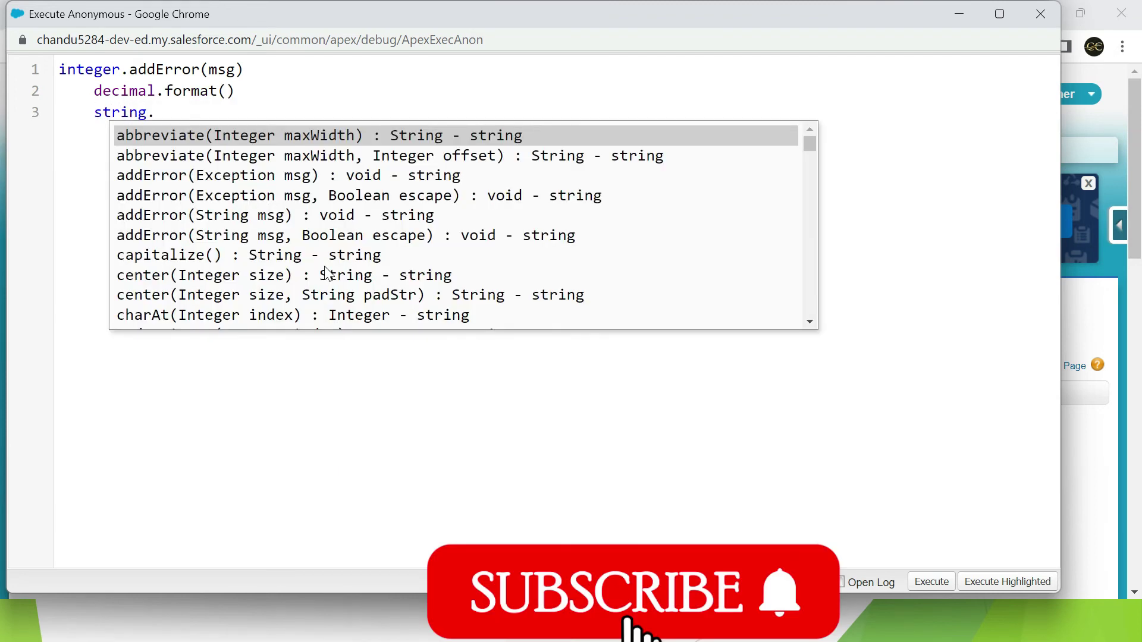
left_click(375, 296)
right_click(93, 114)
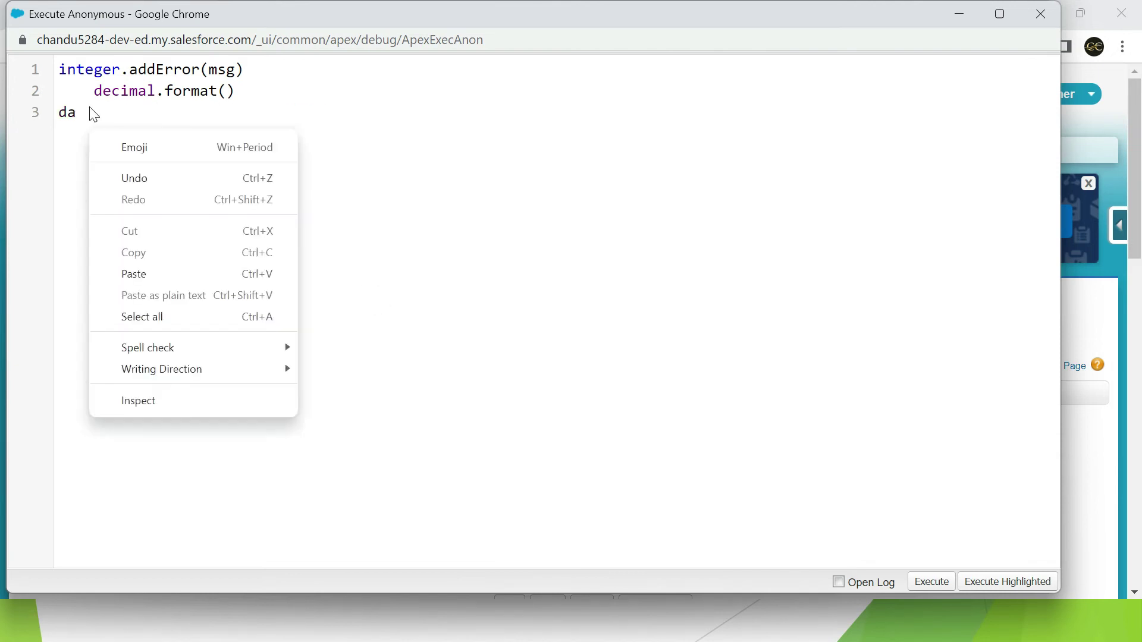
key("Escape")
type("te")
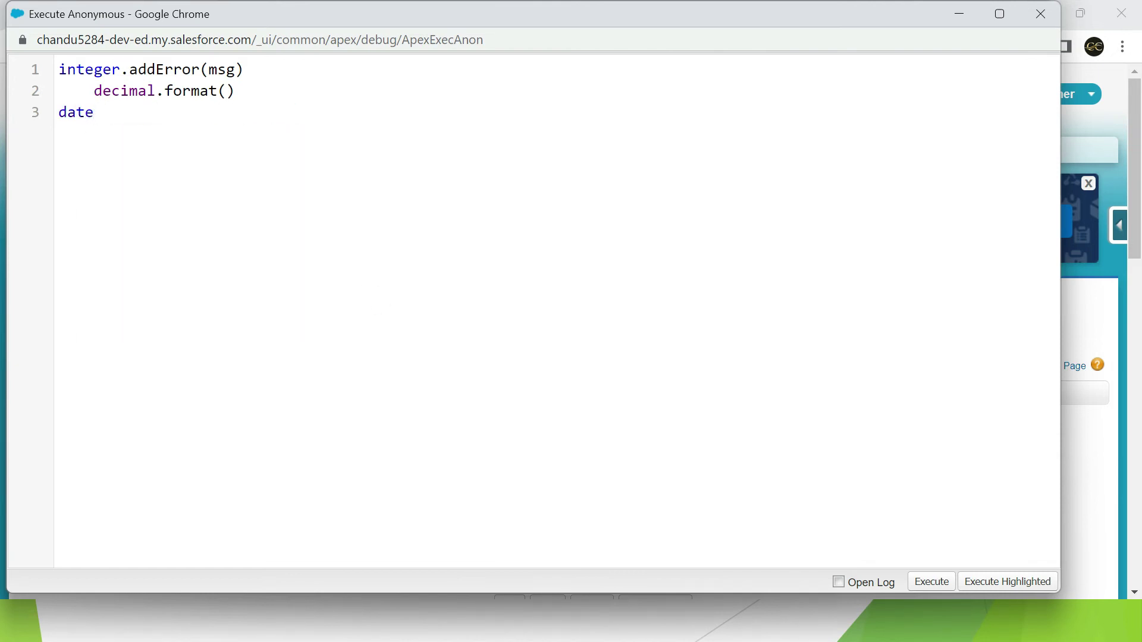
type(".")
scroll(191, 262, "down", 5)
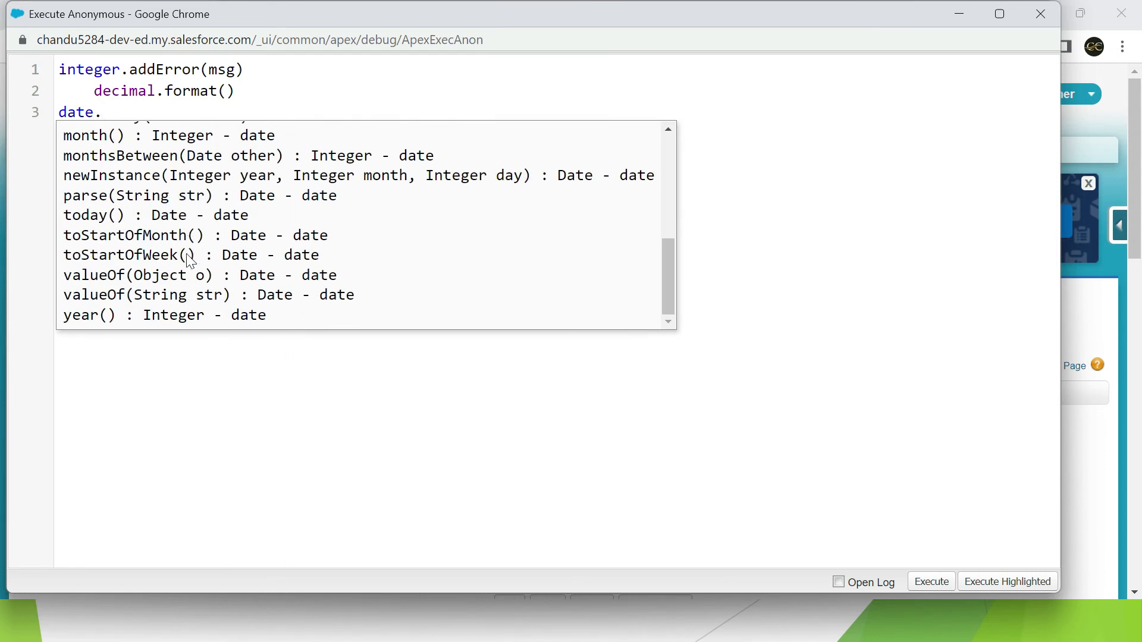
left_click(734, 168)
left_click(295, 218)
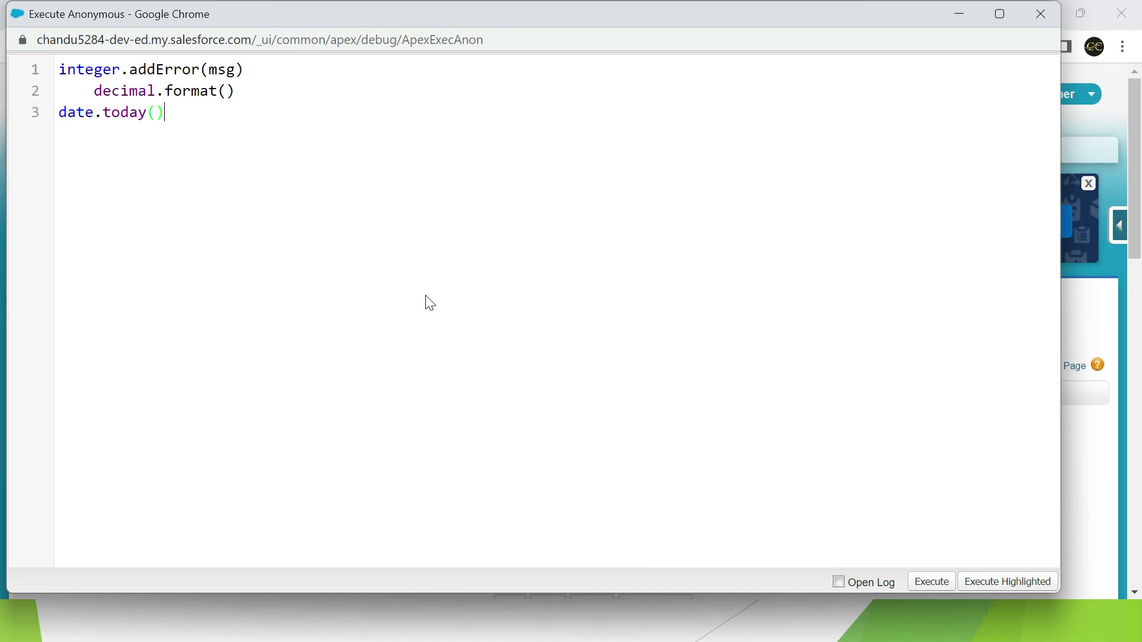
left_click(1034, 16)
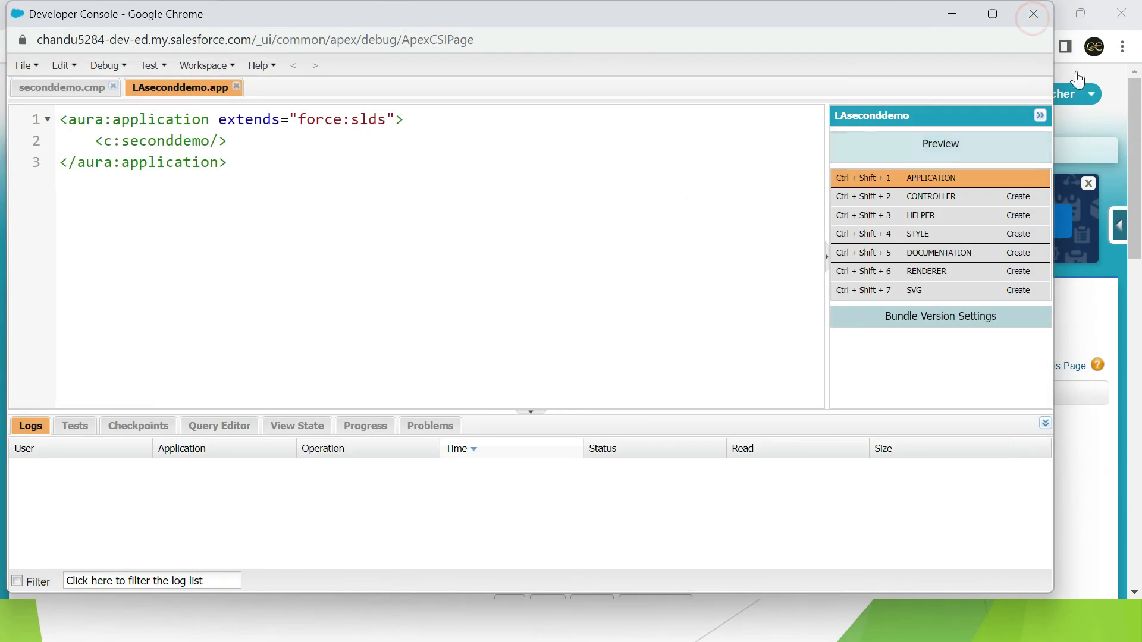
- Close the Developer Console and start a new Account custom field from the Force.com View Fields list
left_click(1035, 13)
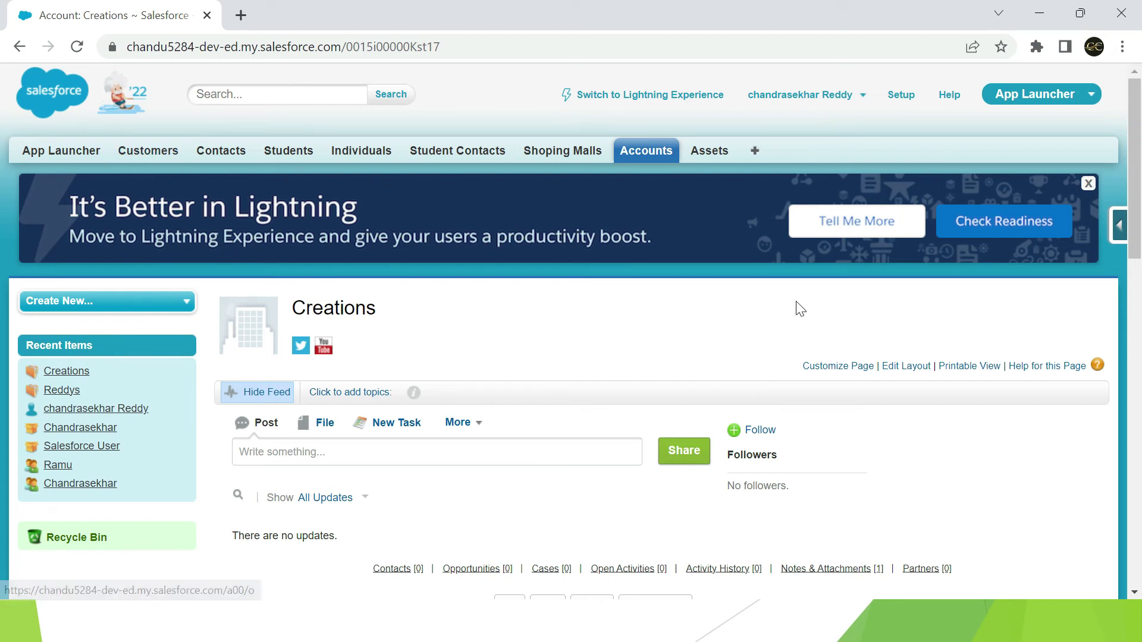
left_click(1119, 226)
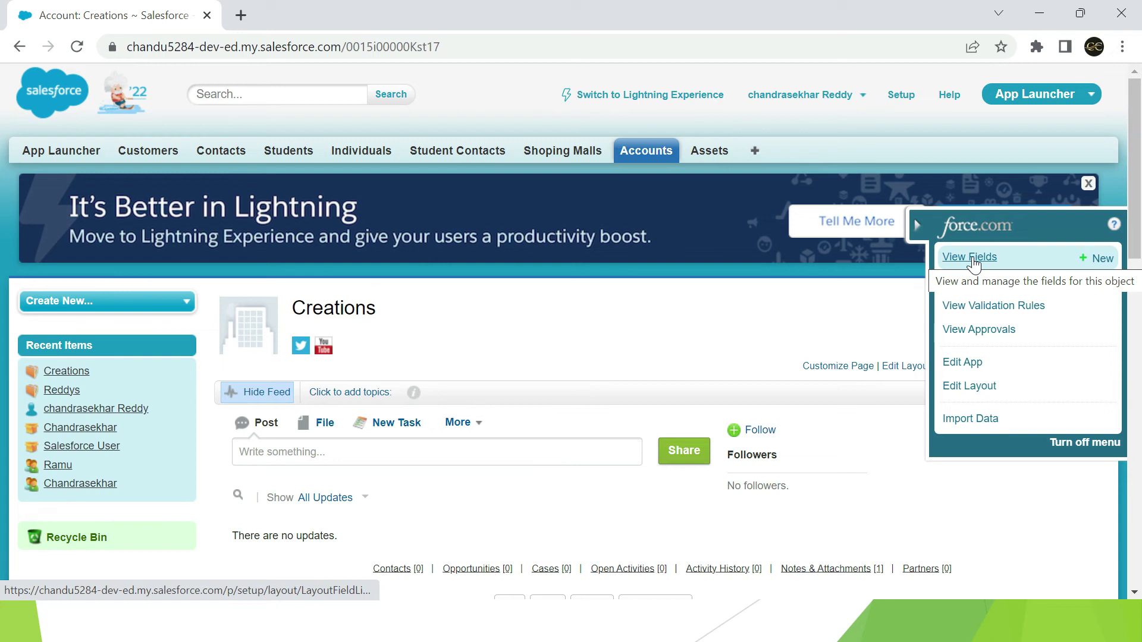
left_click(972, 258)
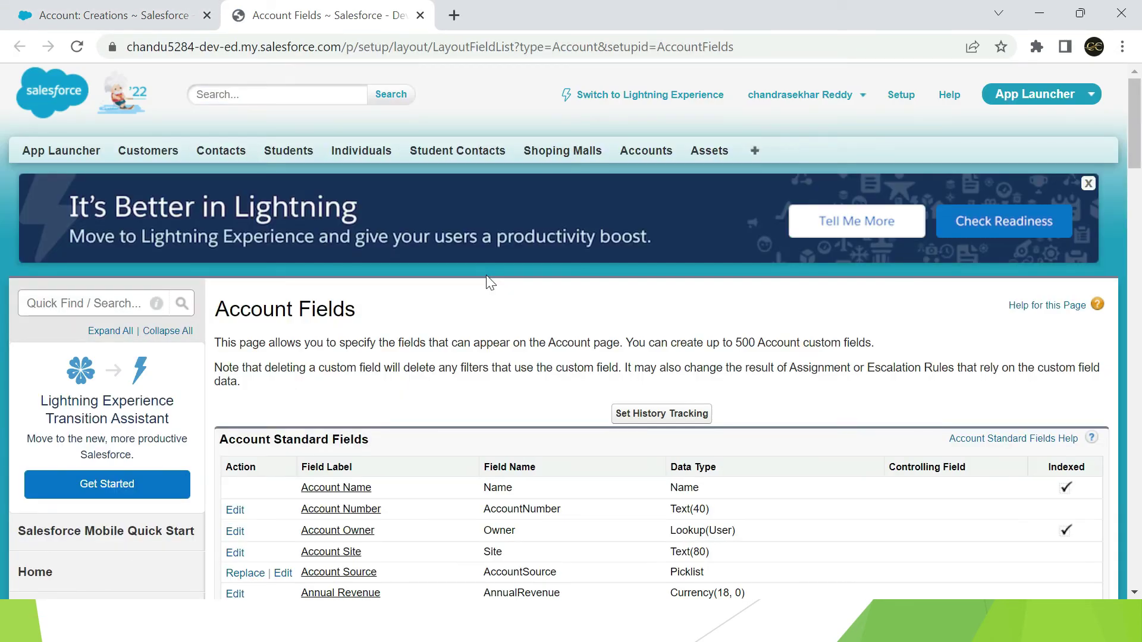
scroll(487, 274, "down", 3)
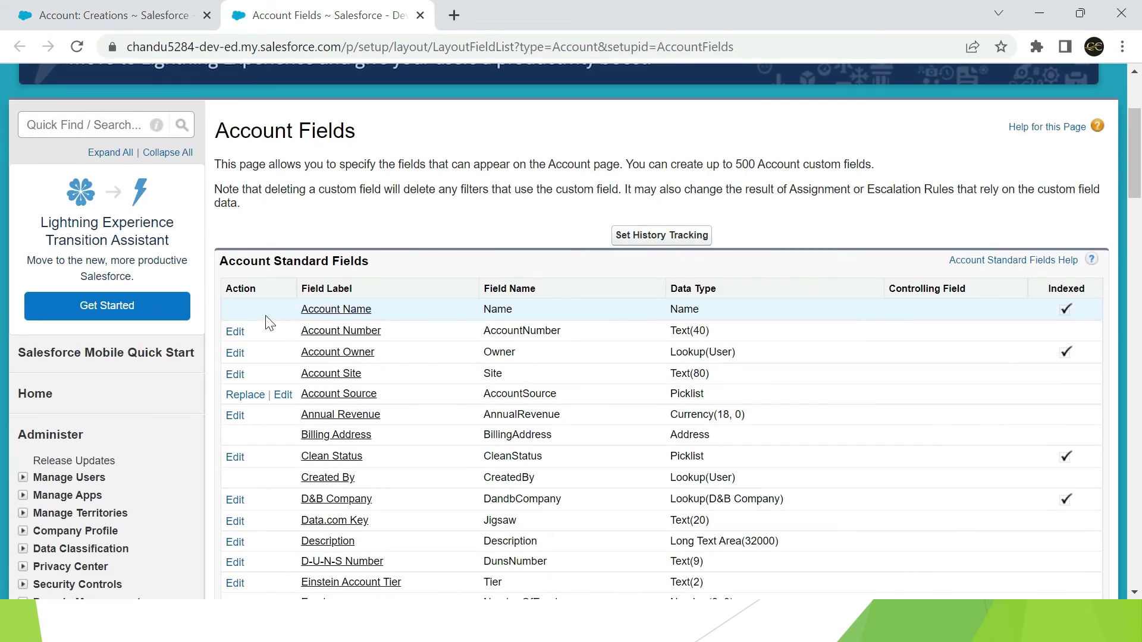
scroll(786, 312, "up", 3)
scroll(786, 311, "down", 20)
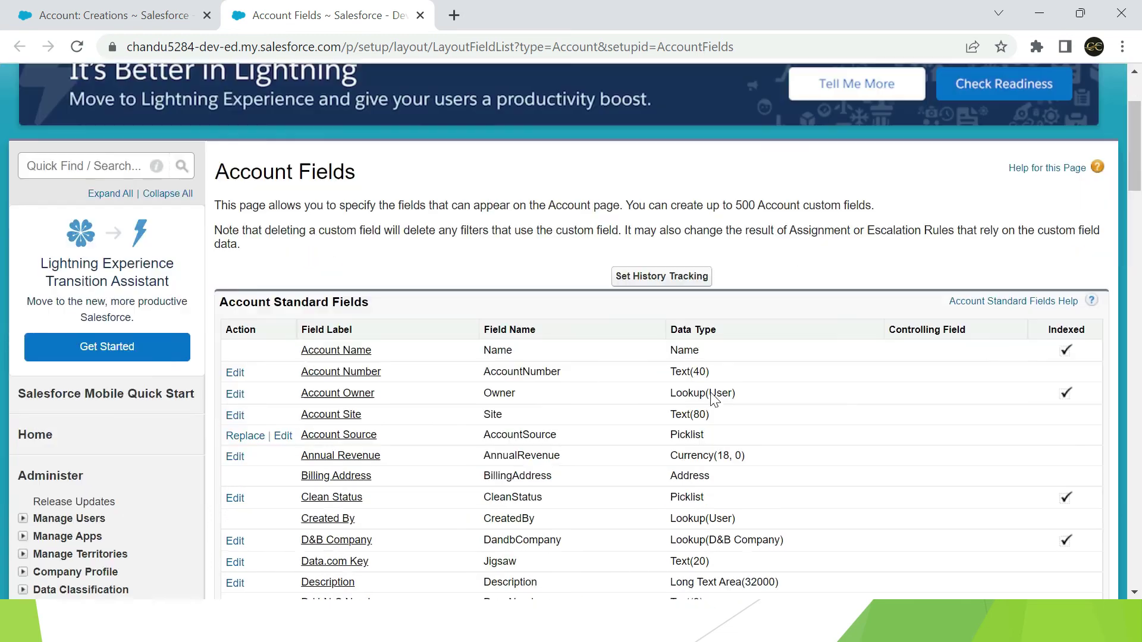
left_click(511, 125)
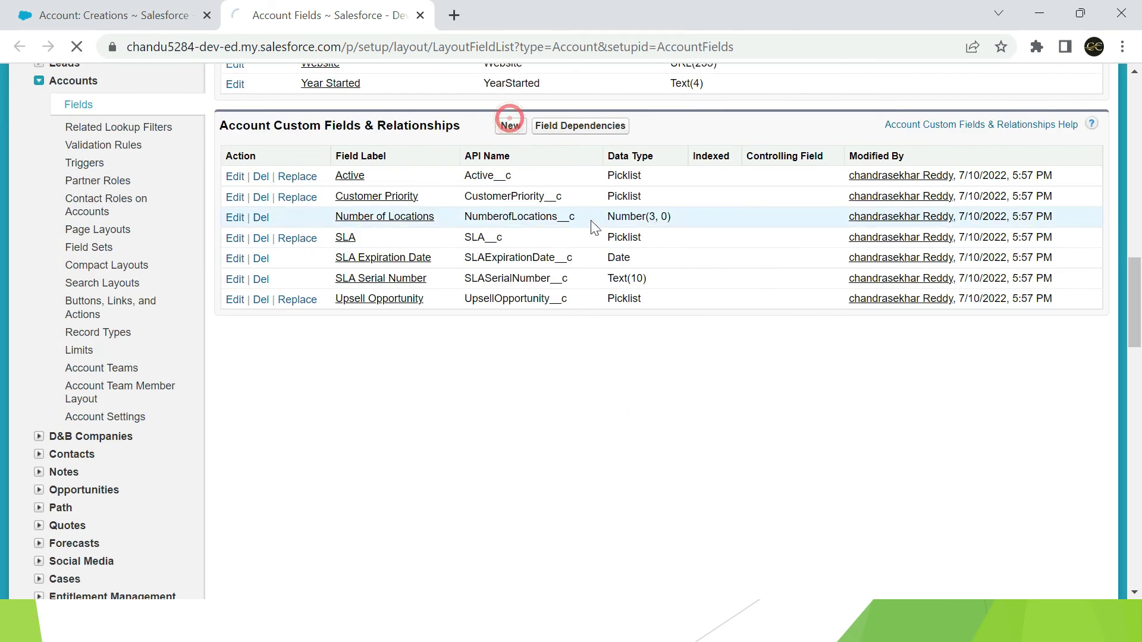
- Highlight the Checkbox and Currency data type names in the field type list
scroll(495, 288, "down", 3)
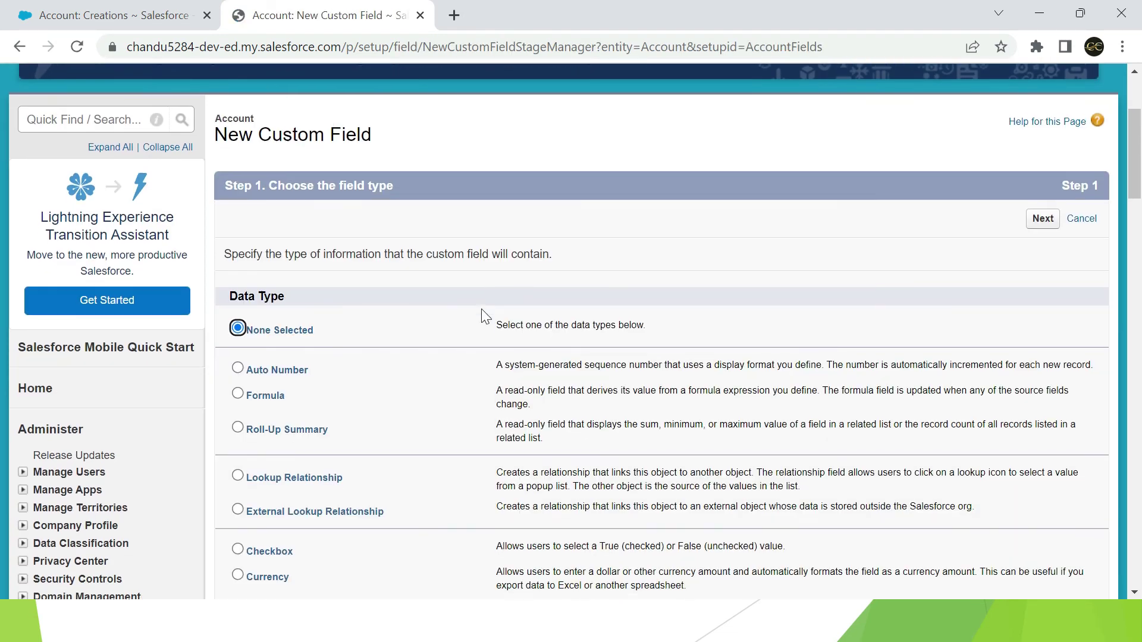
scroll(479, 309, "down", 3)
scroll(293, 363, "down", 3)
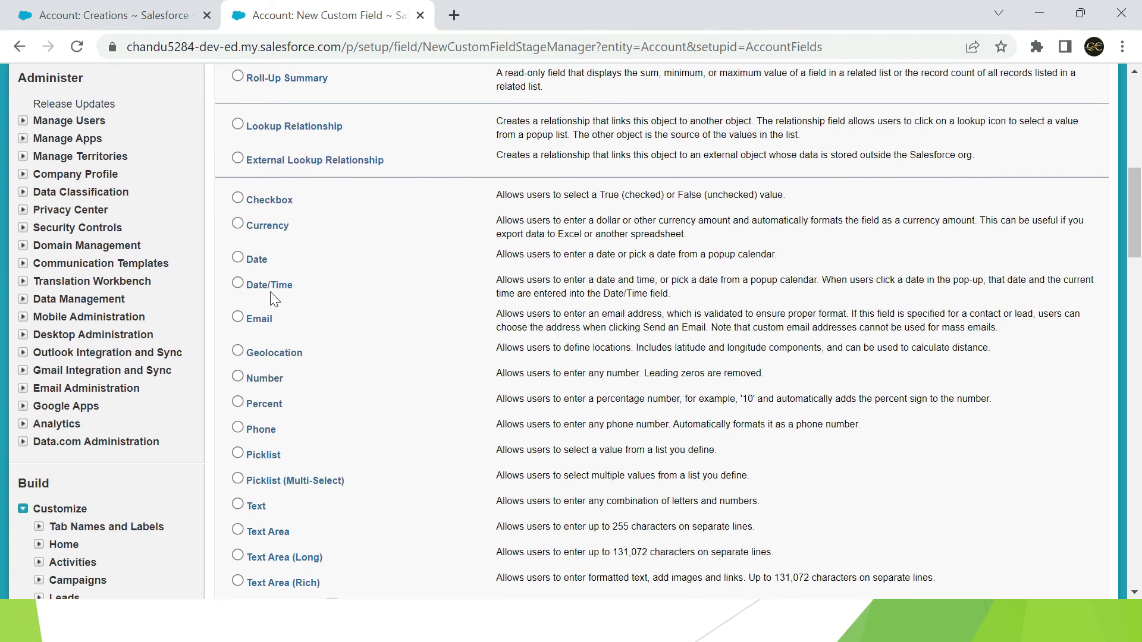
left_click_drag(246, 200, 305, 198)
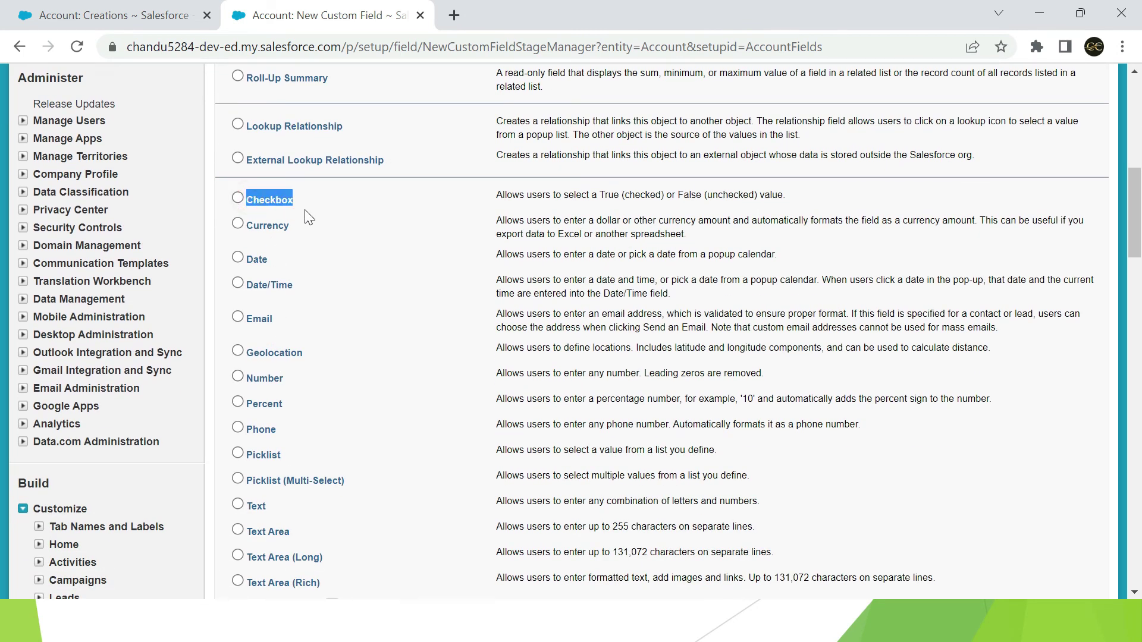
left_click_drag(247, 226, 327, 229)
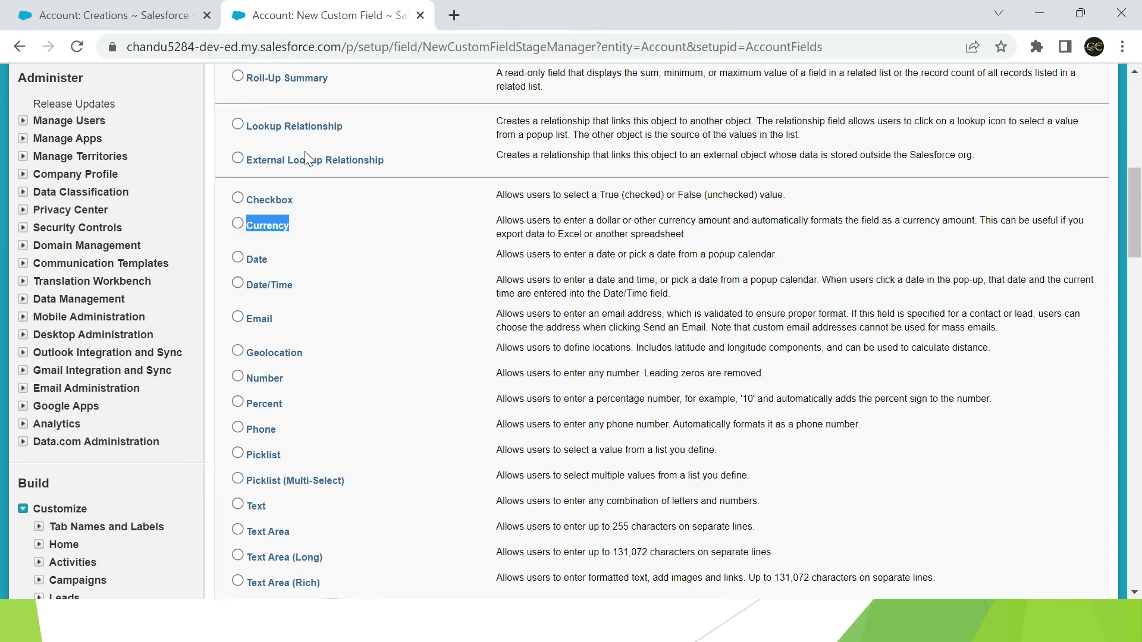
left_click_drag(250, 200, 292, 201)
left_click(316, 228)
left_click_drag(307, 201, 248, 202)
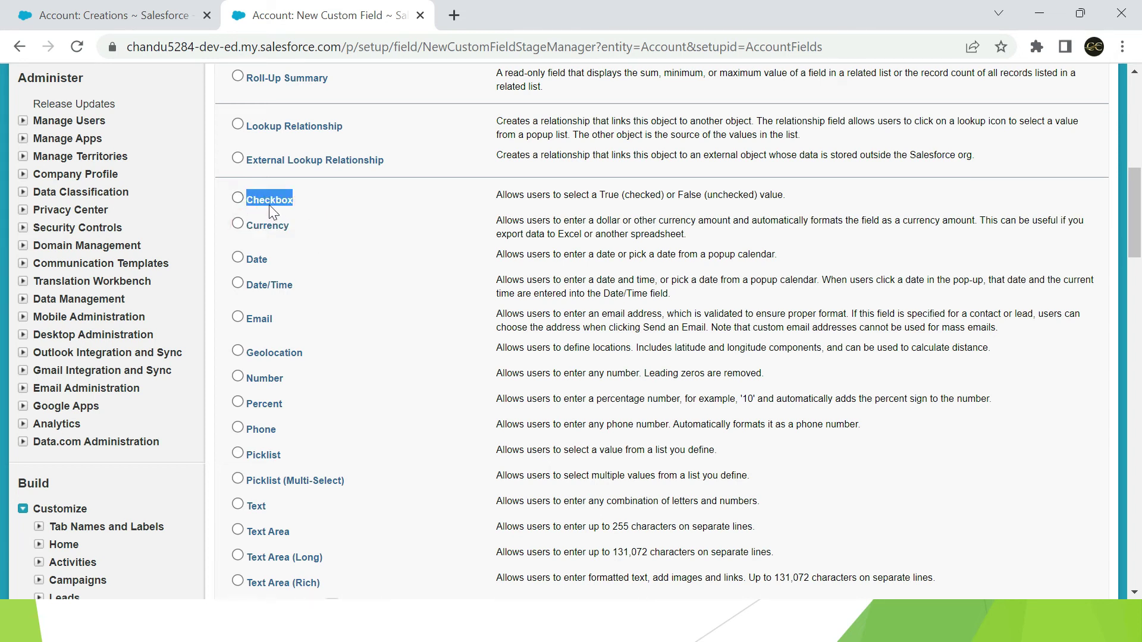
left_click(338, 214)
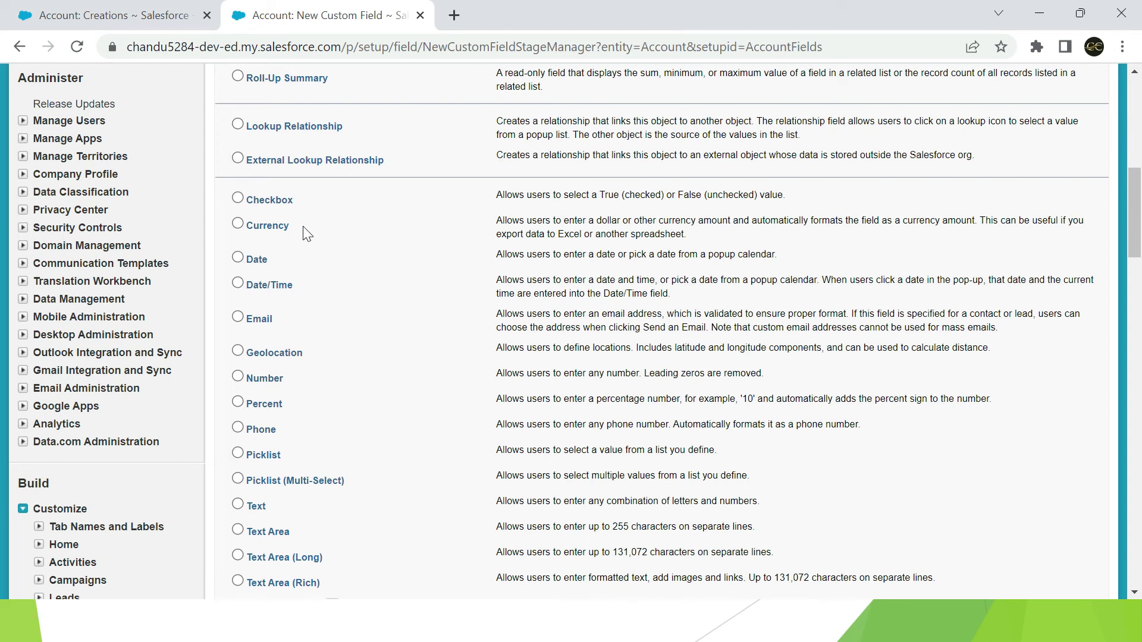
double_click(298, 226)
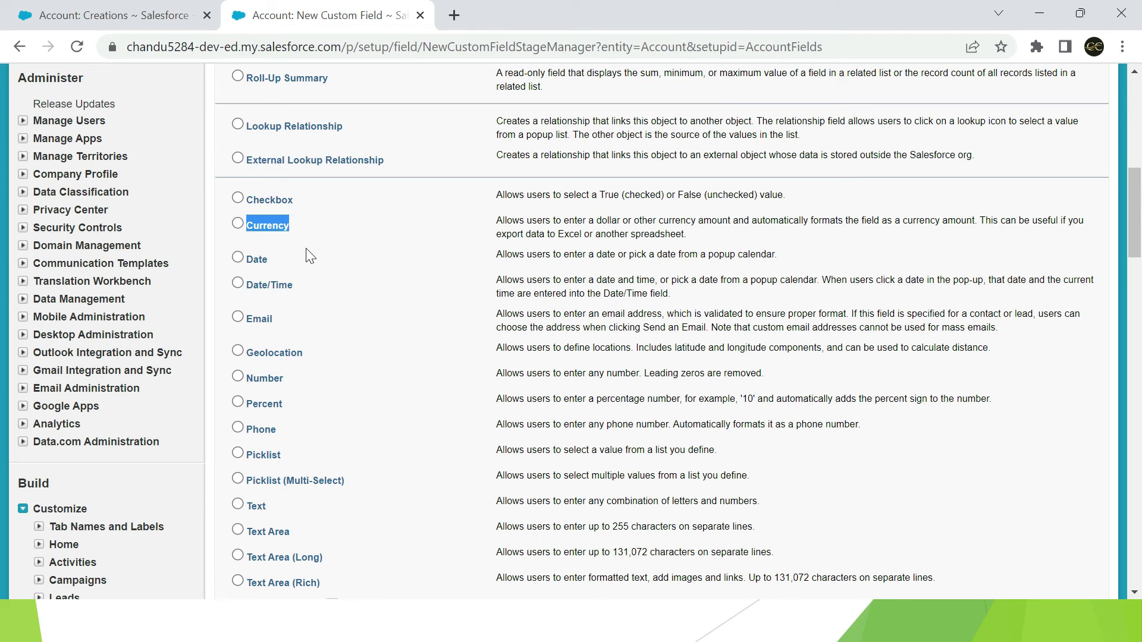
left_click(323, 219)
- Highlight the Email, Number, Percent and Phone type names, then return to the Account: Creations tab
double_click(272, 317)
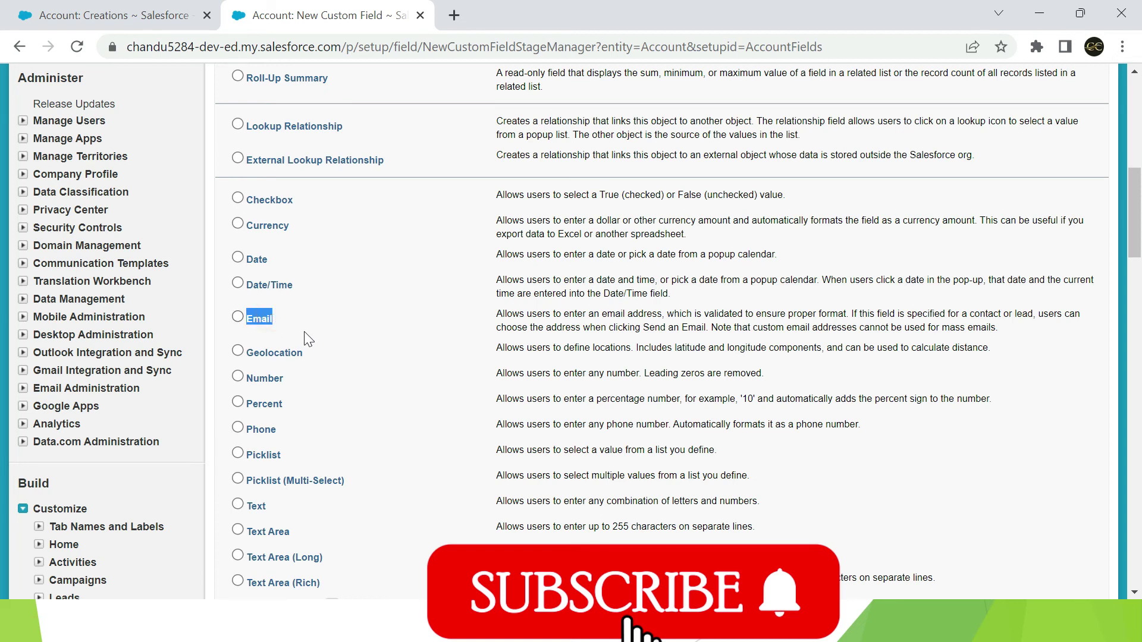
scroll(308, 340, "down", 2)
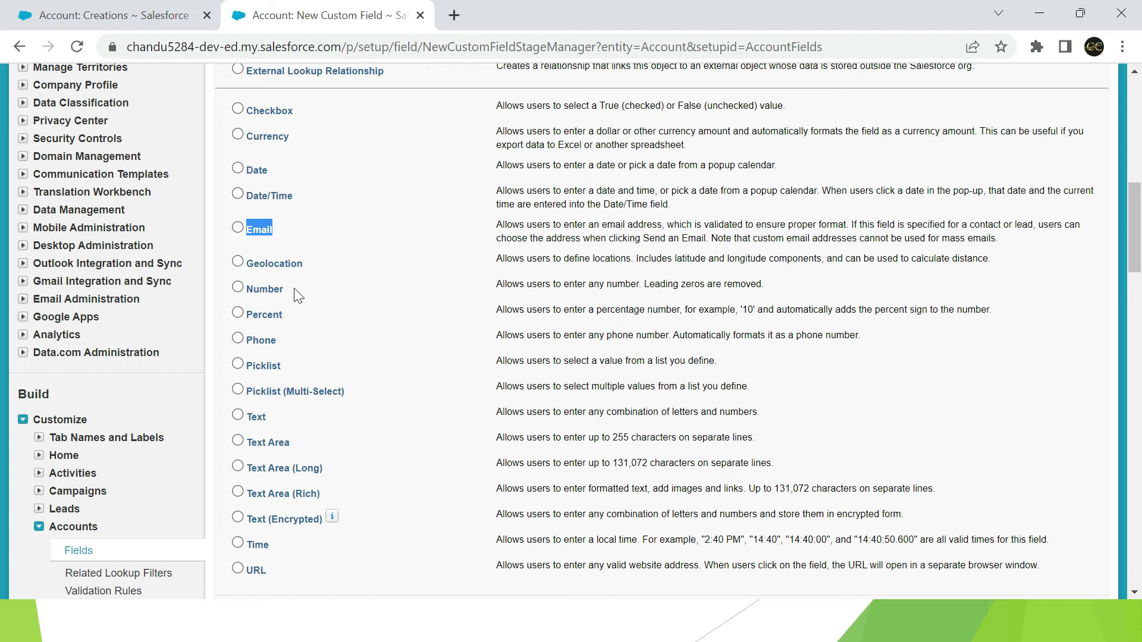
left_click_drag(298, 292, 247, 288)
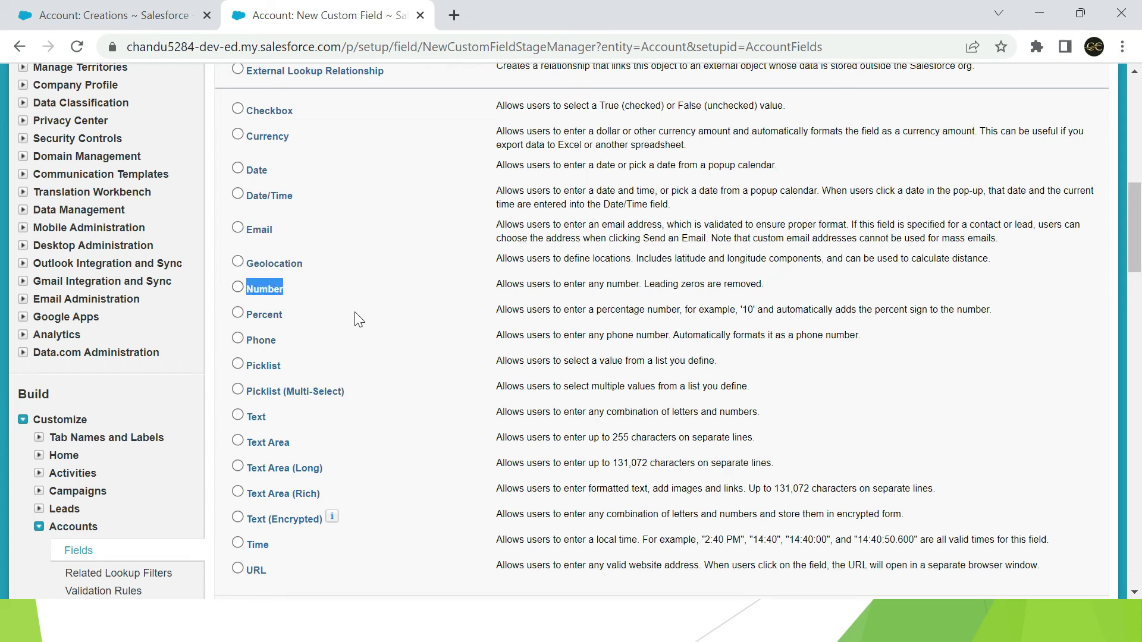
left_click_drag(297, 315, 246, 316)
scroll(291, 318, "down", 1)
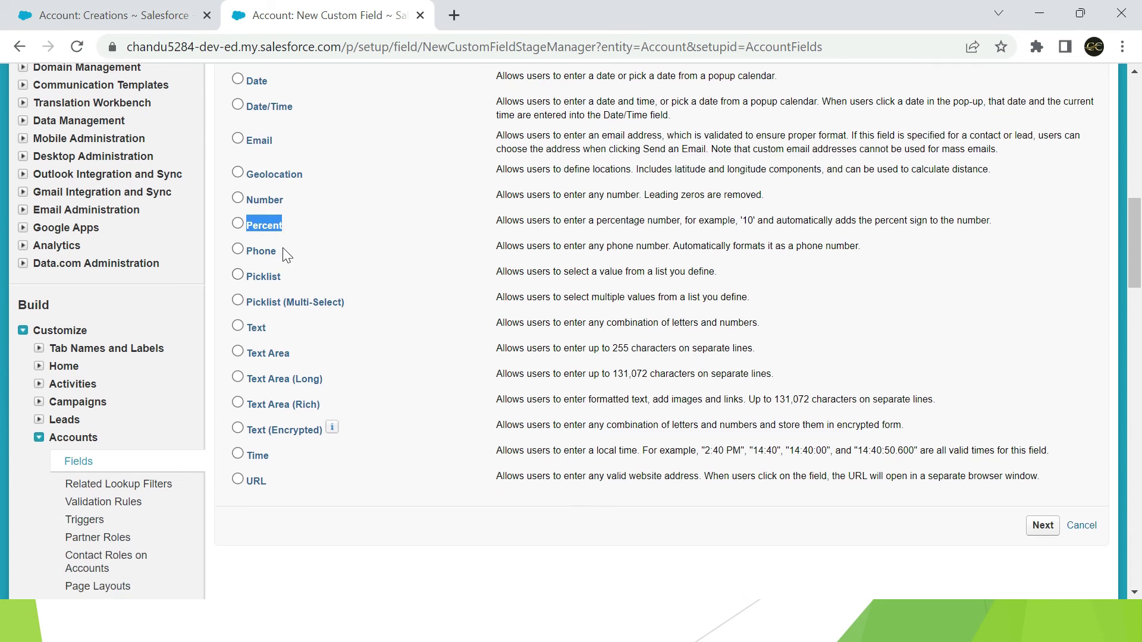
left_click_drag(281, 256, 250, 255)
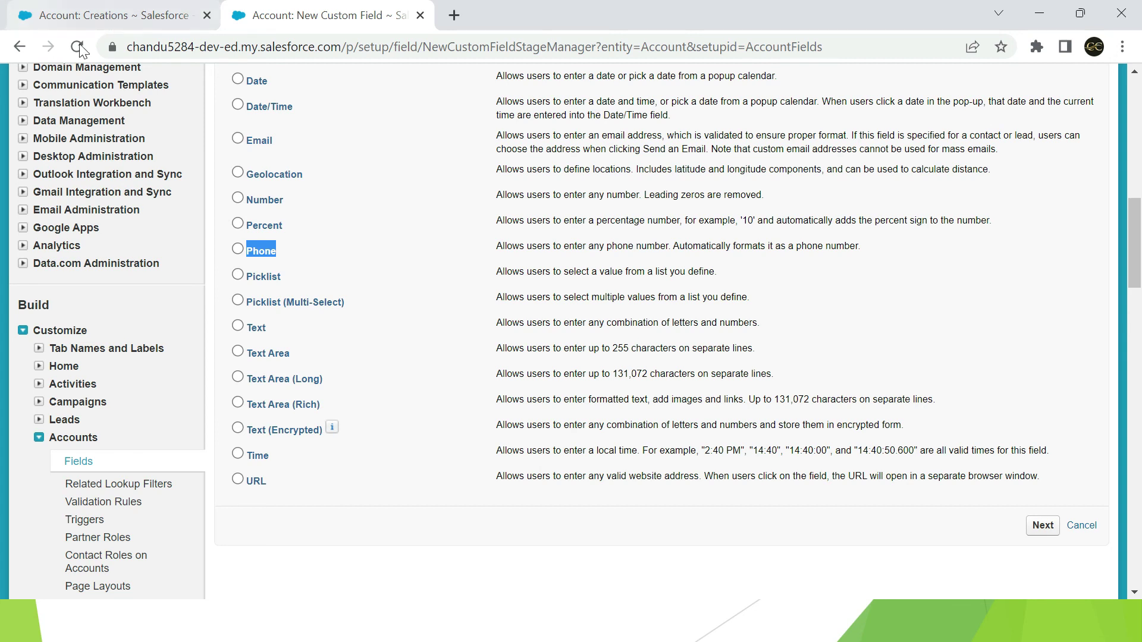
left_click(115, 15)
scroll(402, 340, "down", 3)
scroll(402, 343, "down", 3)
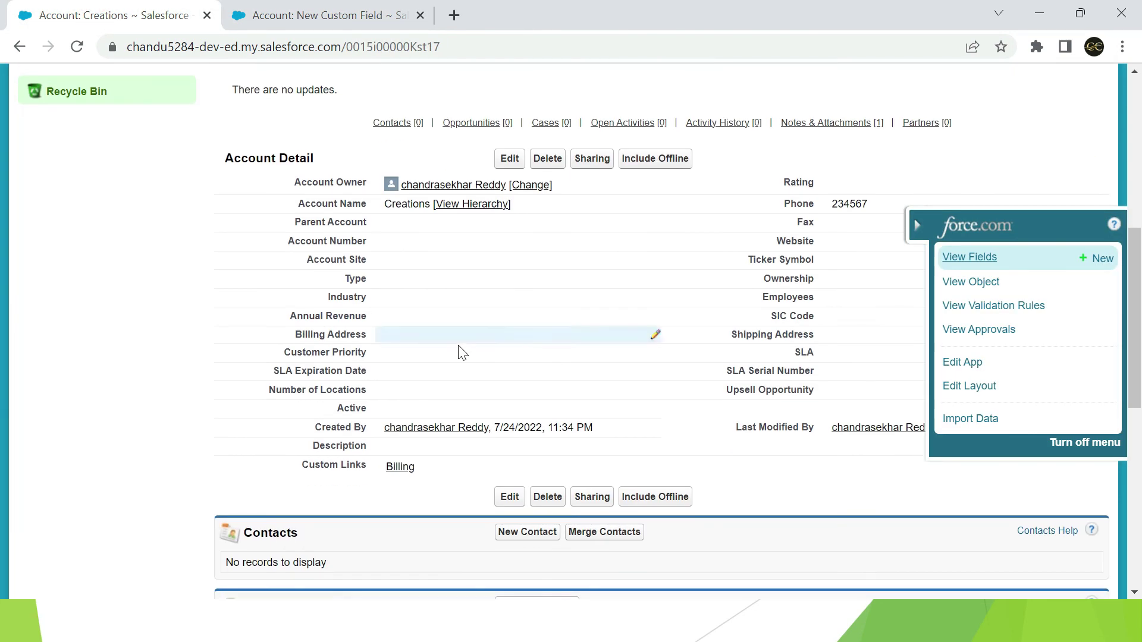
left_click(511, 160)
scroll(623, 364, "up", 1)
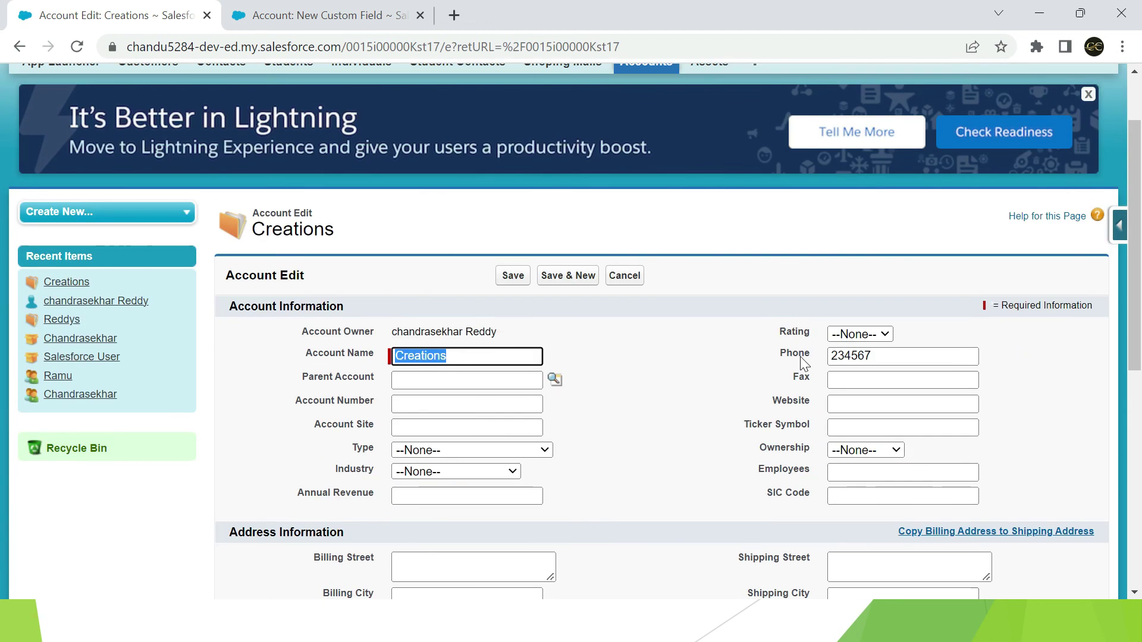
double_click(892, 356)
type("6666666666")
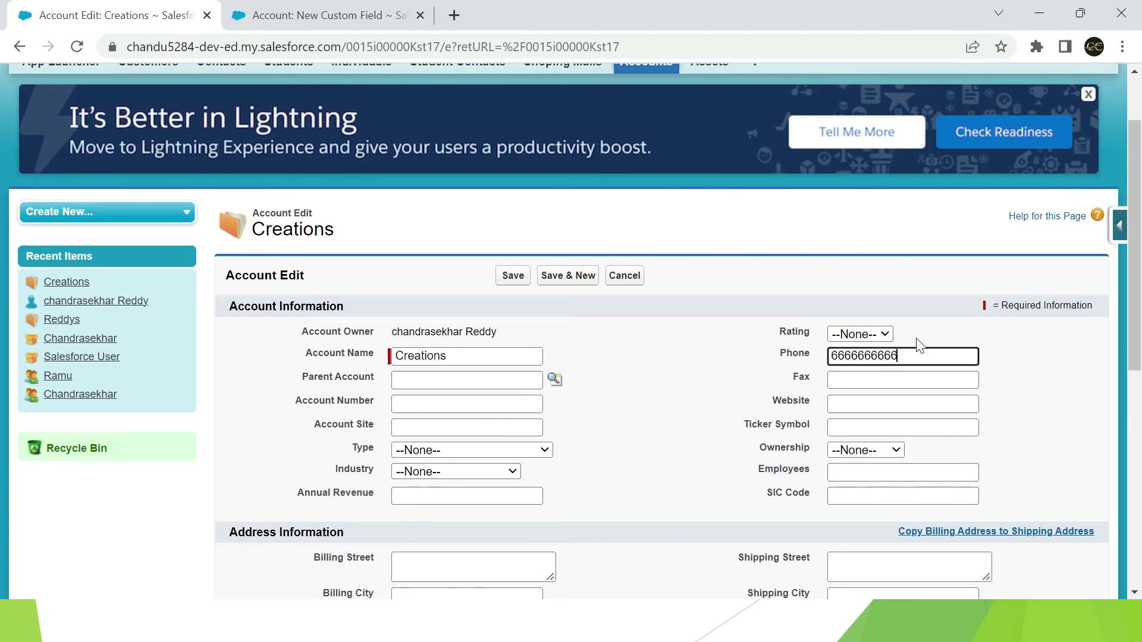
left_click(522, 276)
scroll(627, 293, "down", 1)
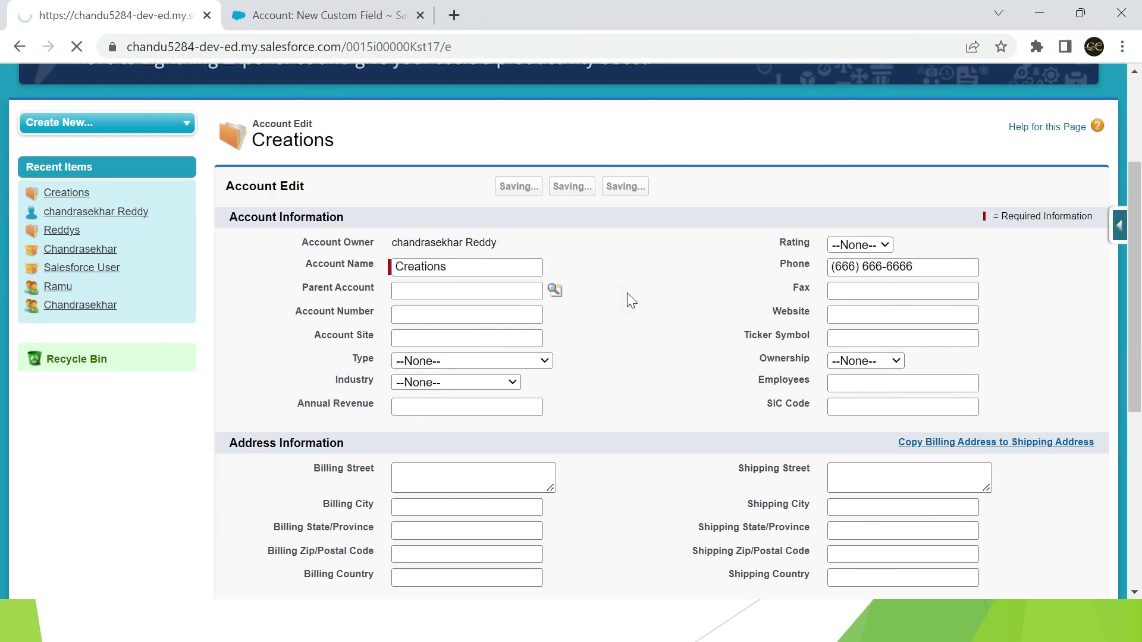
scroll(627, 293, "down", 3)
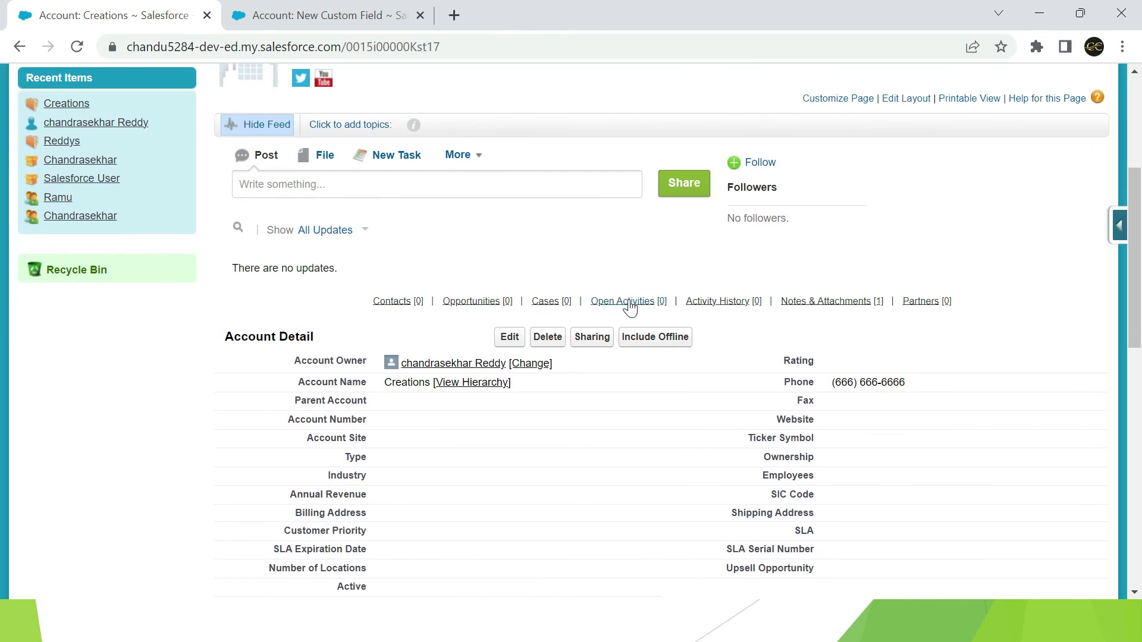
scroll(630, 303, "down", 2)
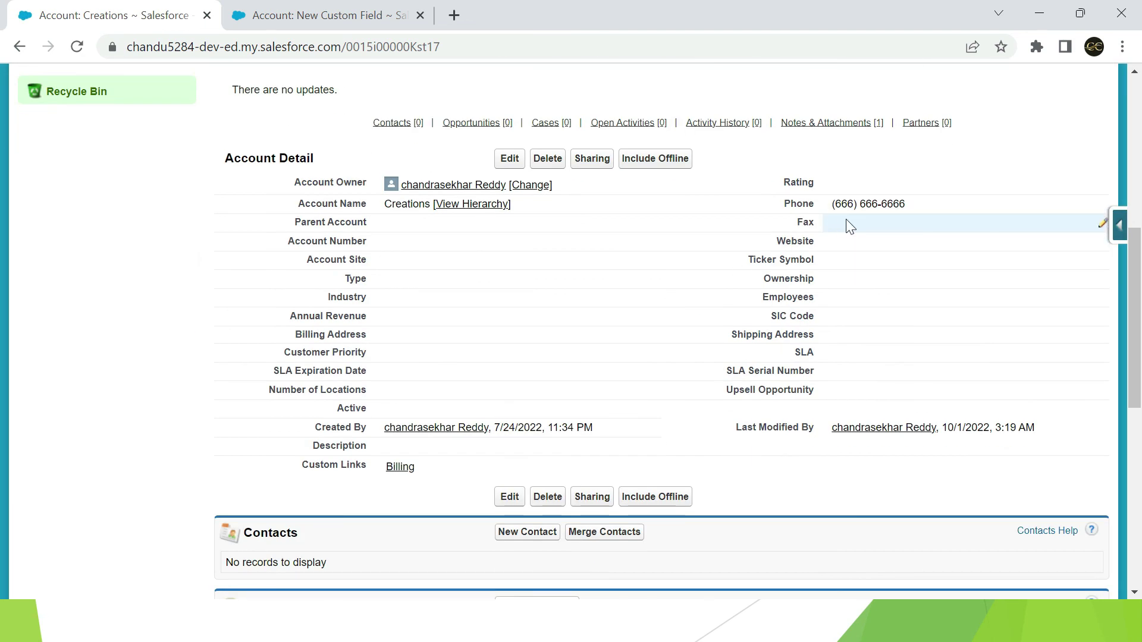
left_click_drag(908, 204, 840, 212)
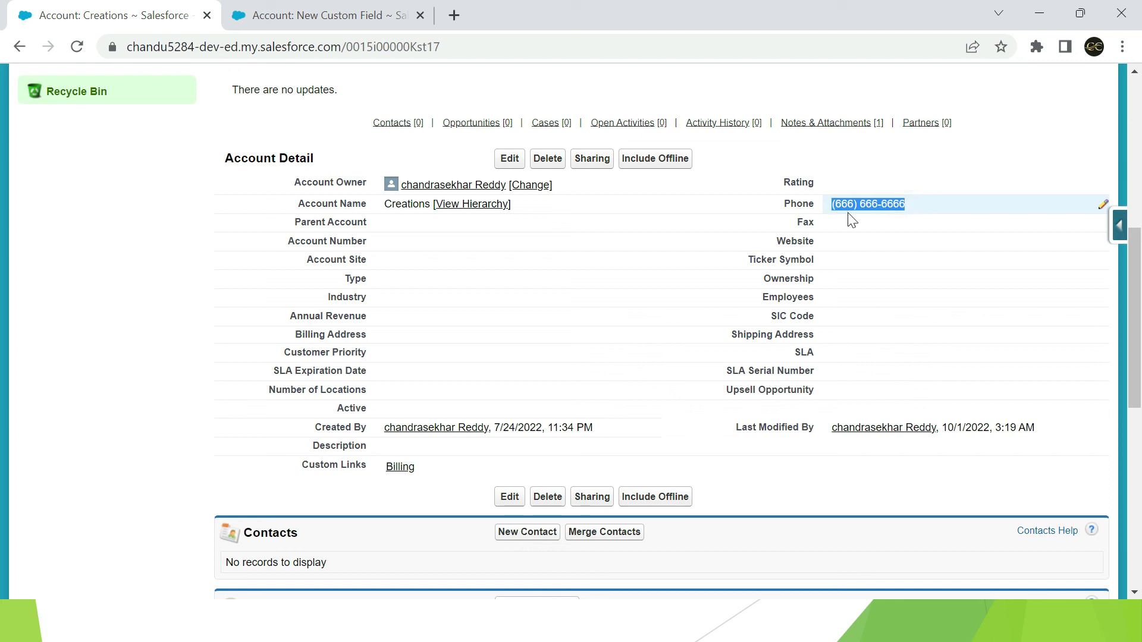
left_click(903, 214)
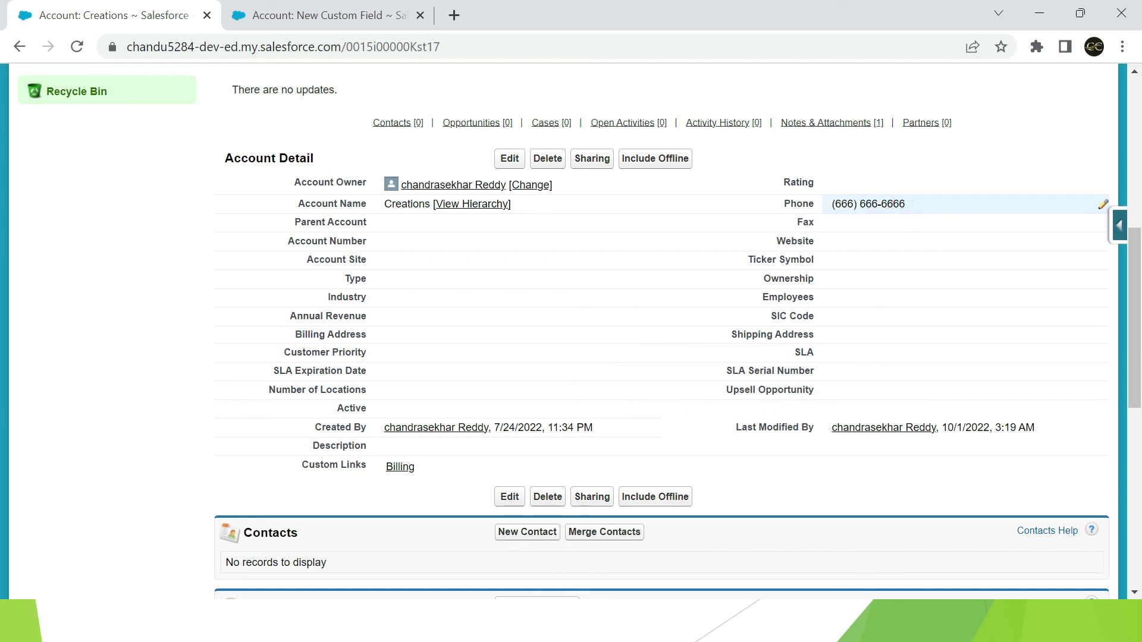
left_click(893, 205)
left_click(924, 224)
- On the New Custom Field tab, highlight the Picklist, Text, Text Area and Text Area (Long) types
left_click(353, 13)
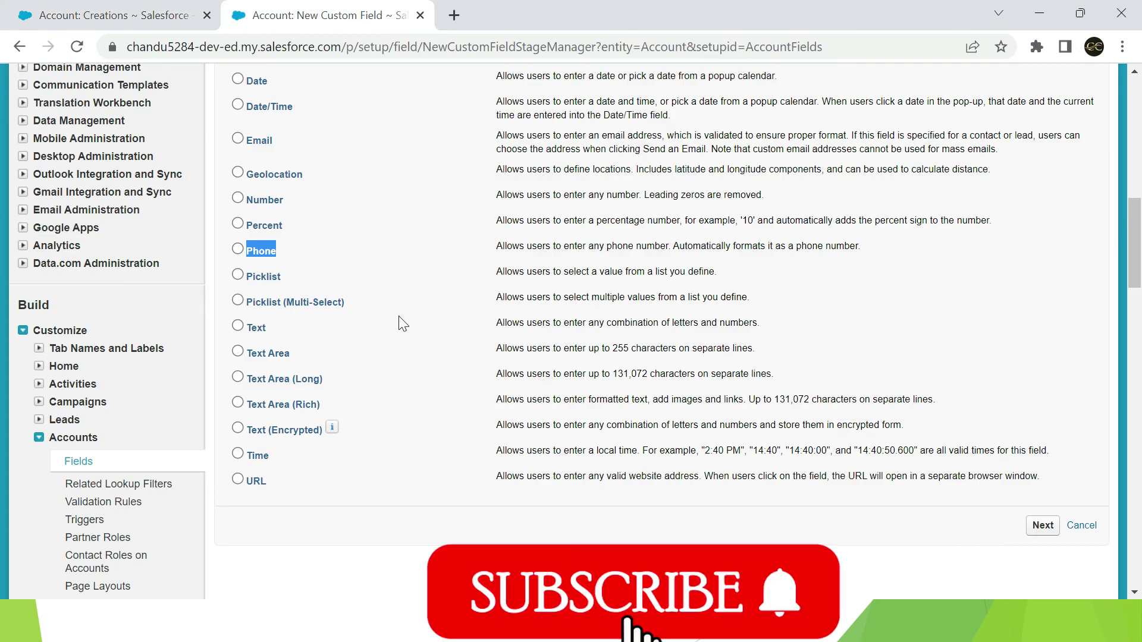
double_click(285, 276)
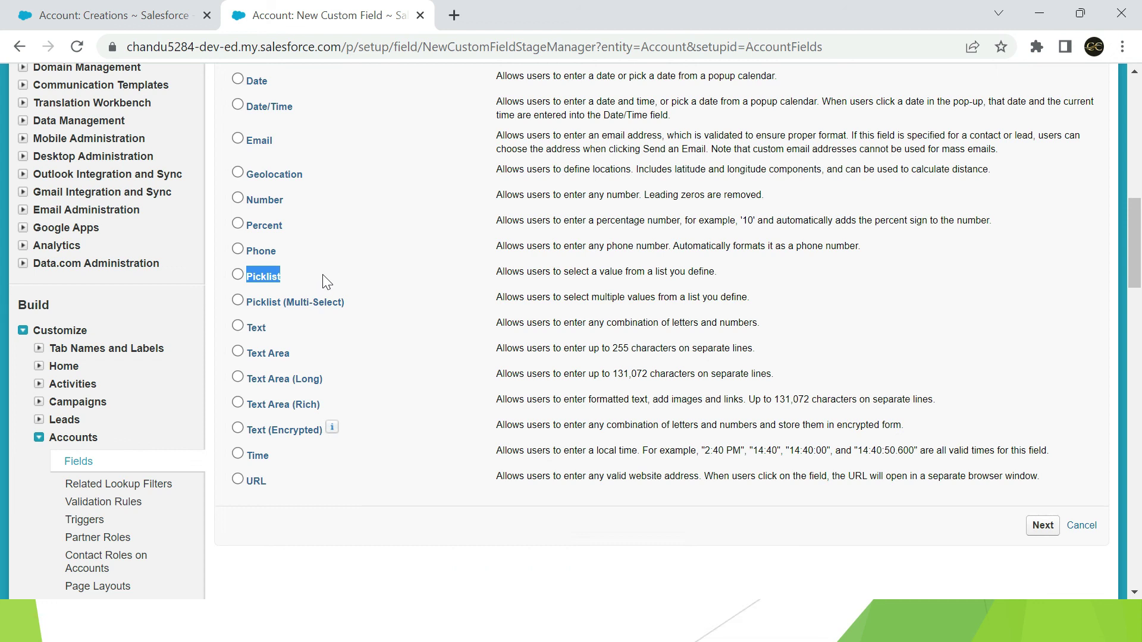
left_click(311, 331)
double_click(262, 327)
triple_click(294, 351)
triple_click(327, 379)
left_click(379, 390)
- Highlight Text Area (Rich), Text Area (Long), Text (Encrypted), Time and URL, then return to Step 1
left_click_drag(295, 405, 237, 405)
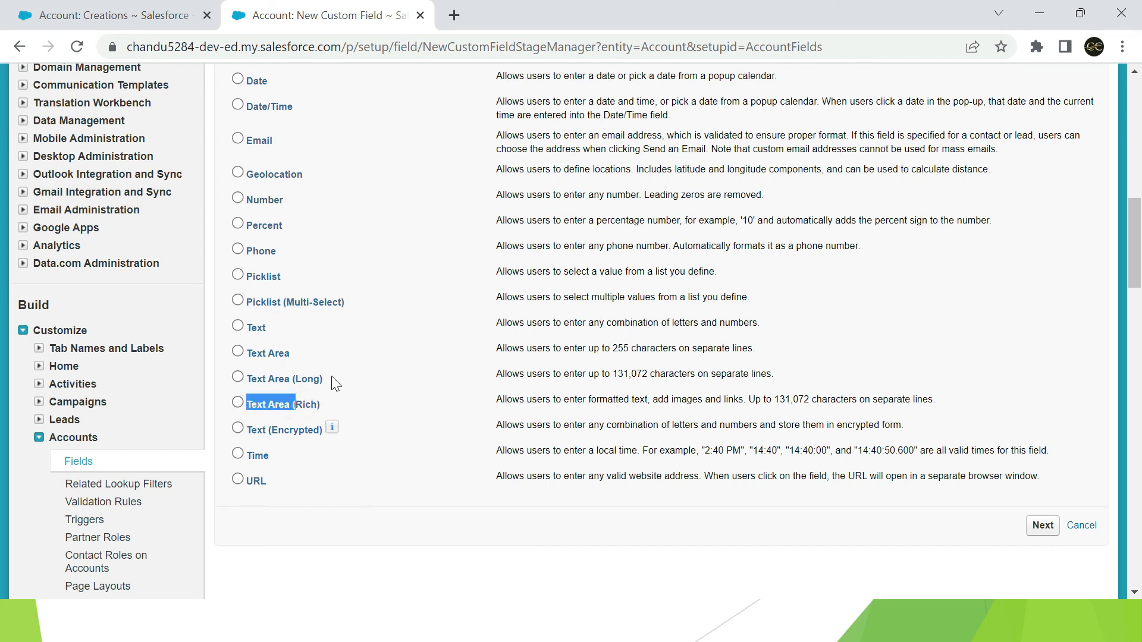
left_click_drag(331, 378, 246, 379)
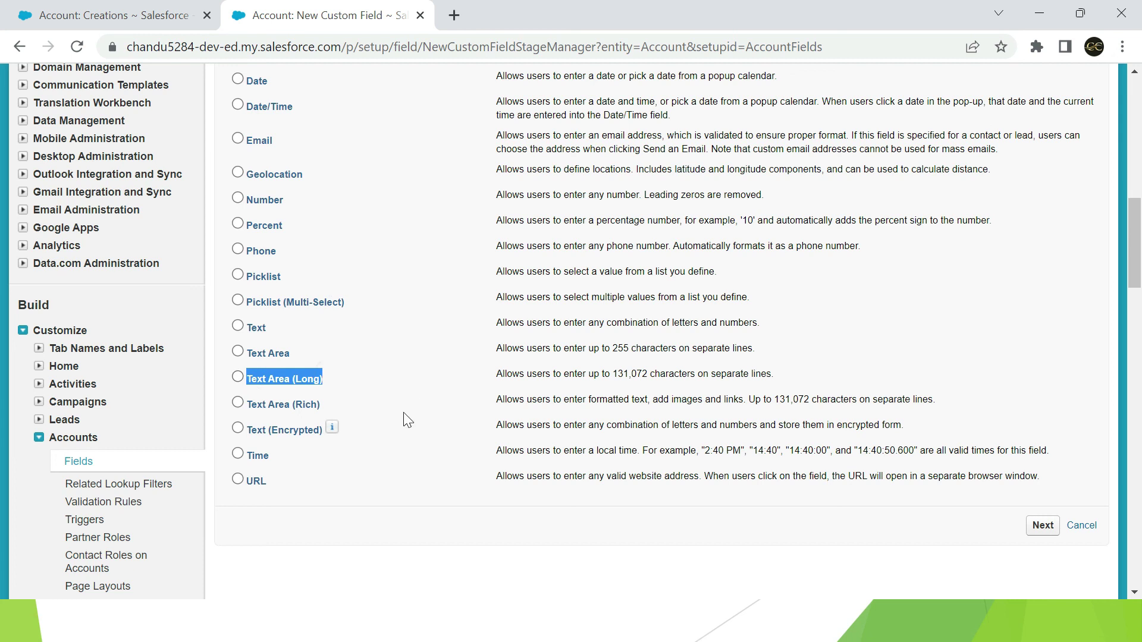
scroll(393, 440, "down", 2)
left_click(355, 425)
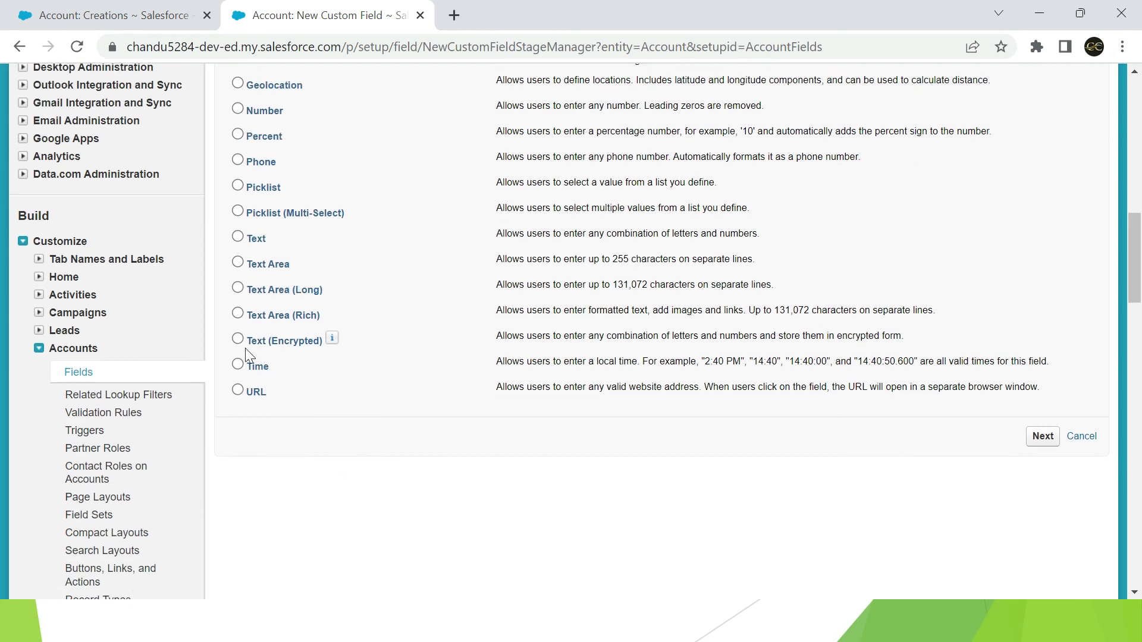
left_click_drag(248, 342, 318, 338)
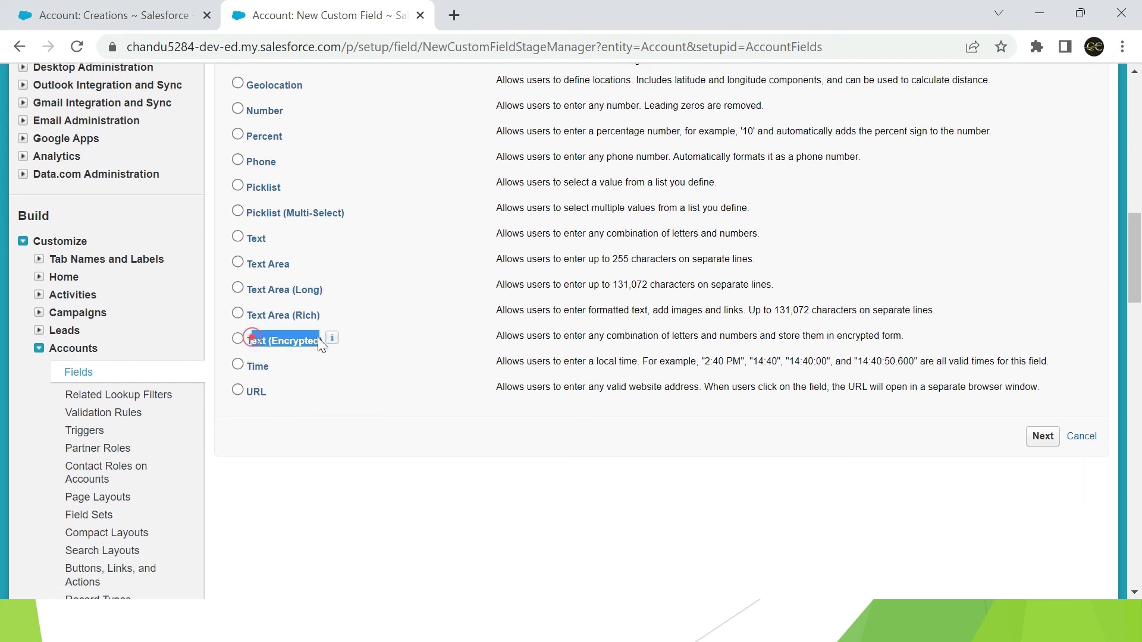
left_click(339, 397)
double_click(265, 369)
left_click_drag(290, 393, 243, 395)
left_click(368, 413)
scroll(431, 408, "up", 6)
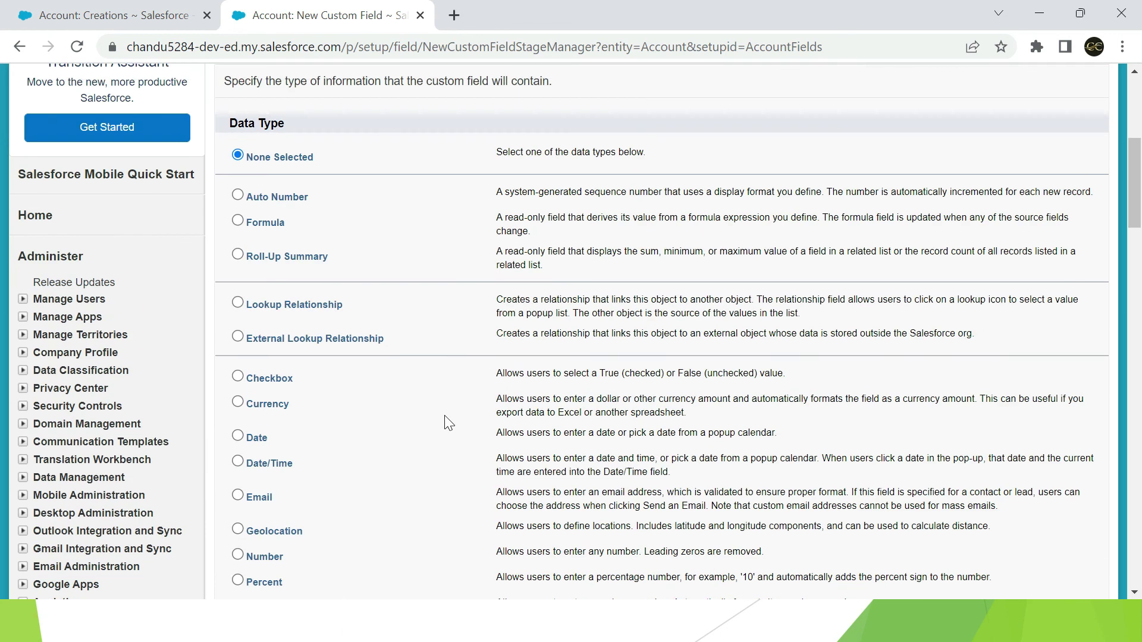
scroll(450, 415, "up", 6)
scroll(536, 410, "down", 3)
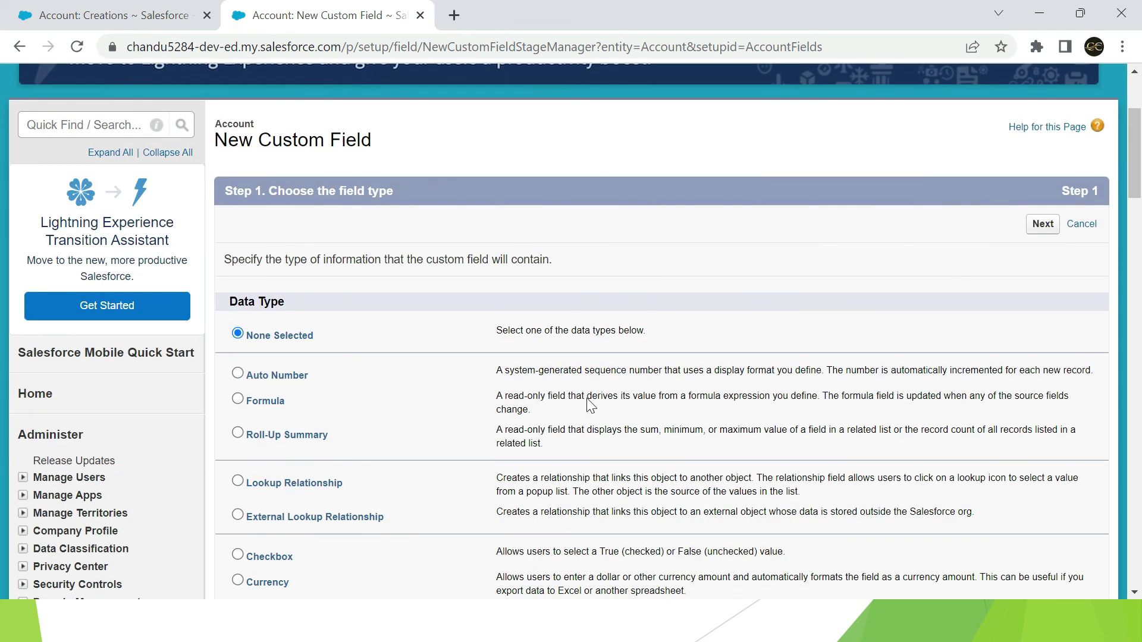